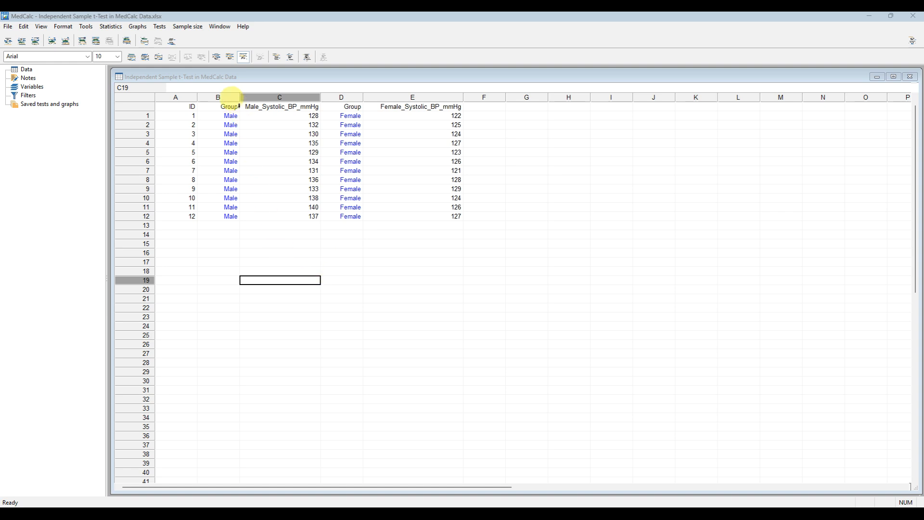
# Examine the male and female group columns and their systolic blood pressure columns
pyautogui.click(231, 97)
pyautogui.click(356, 97)
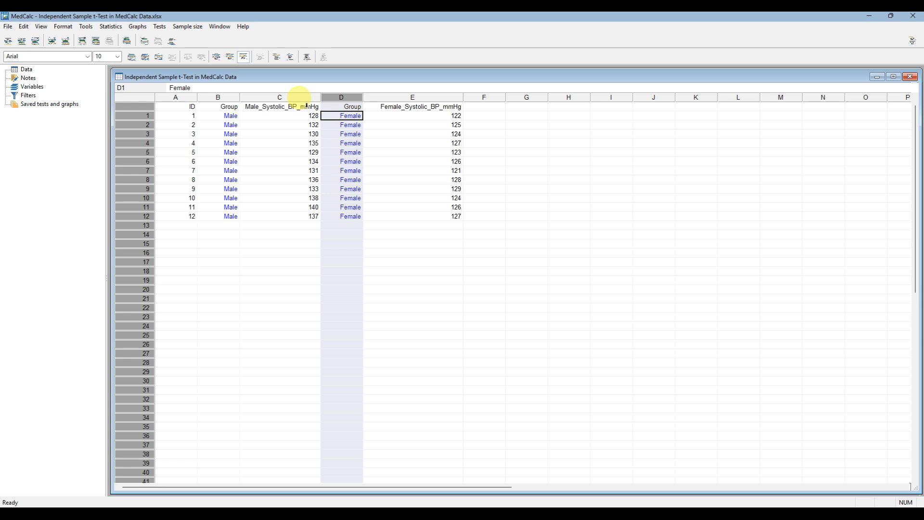
pyautogui.click(299, 97)
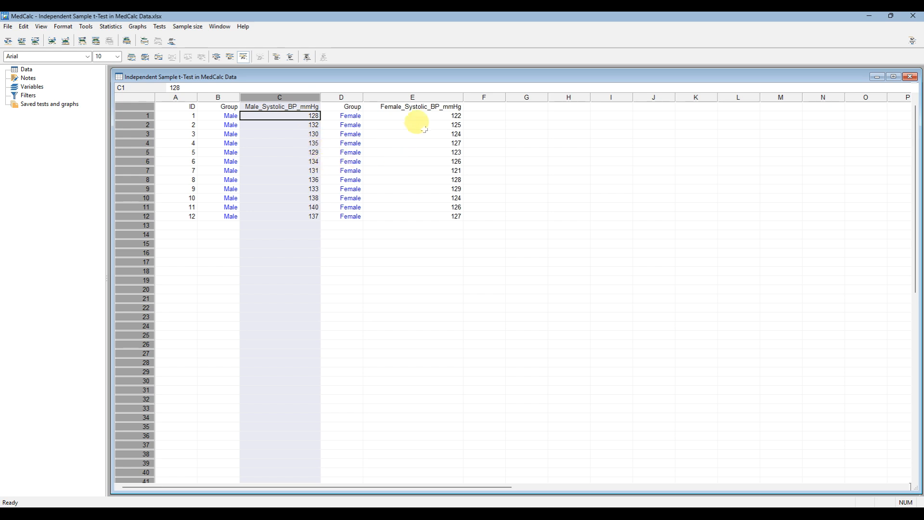
pyautogui.click(425, 95)
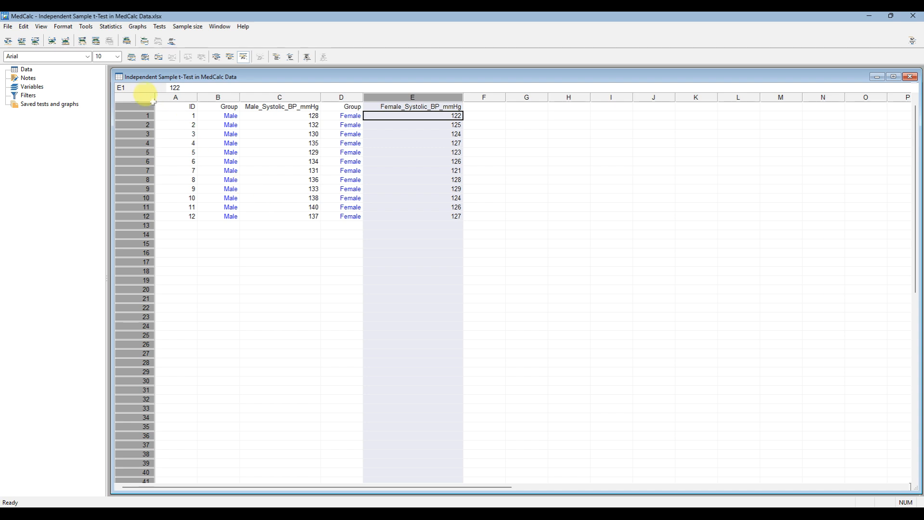
# Set up an independent samples t-test with Male_Systolic_BP_mmHg as sample 1 and Female_Systolic_BP_mmHg as sample 2
pyautogui.click(113, 27)
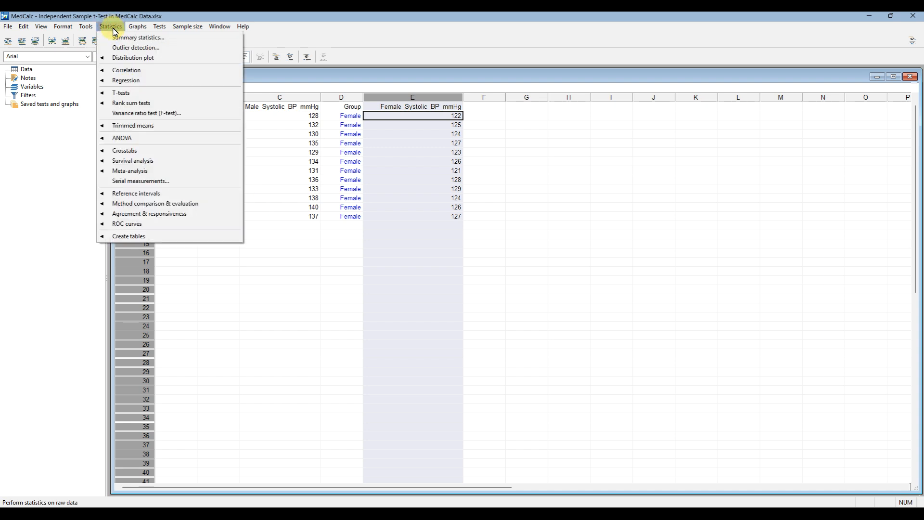
pyautogui.moveTo(128, 94)
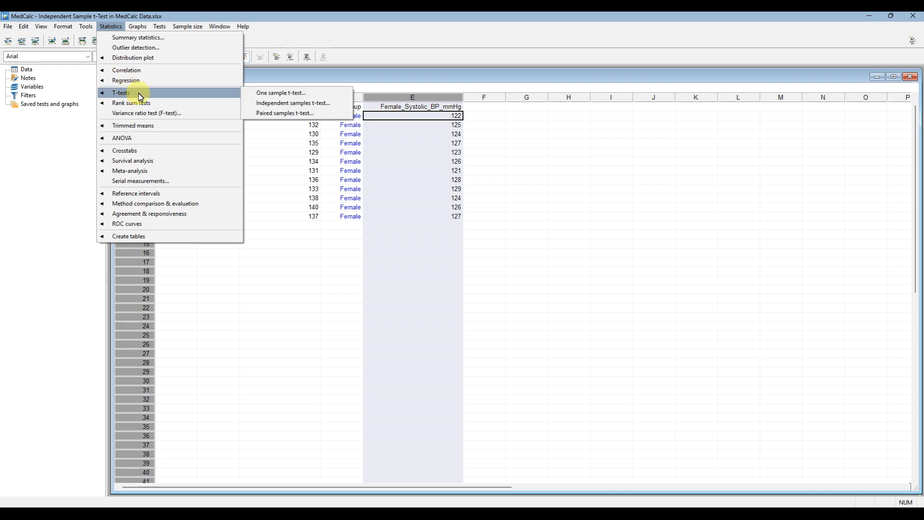
pyautogui.click(300, 108)
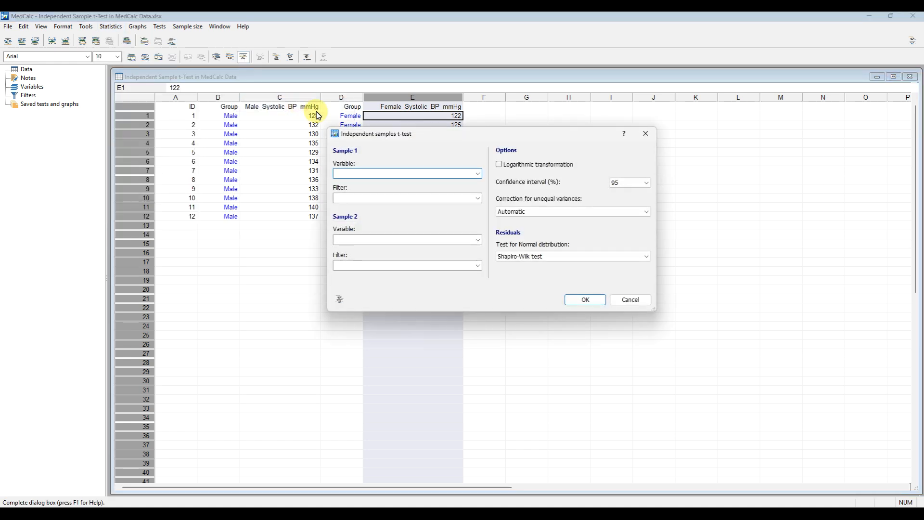
pyautogui.moveTo(391, 138); pyautogui.dragTo(263, 119)
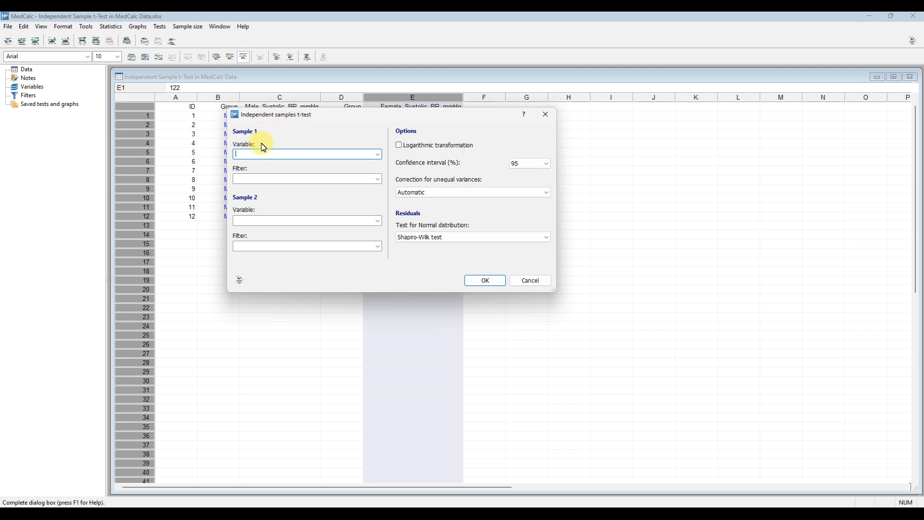
pyautogui.moveTo(282, 117); pyautogui.dragTo(350, 122)
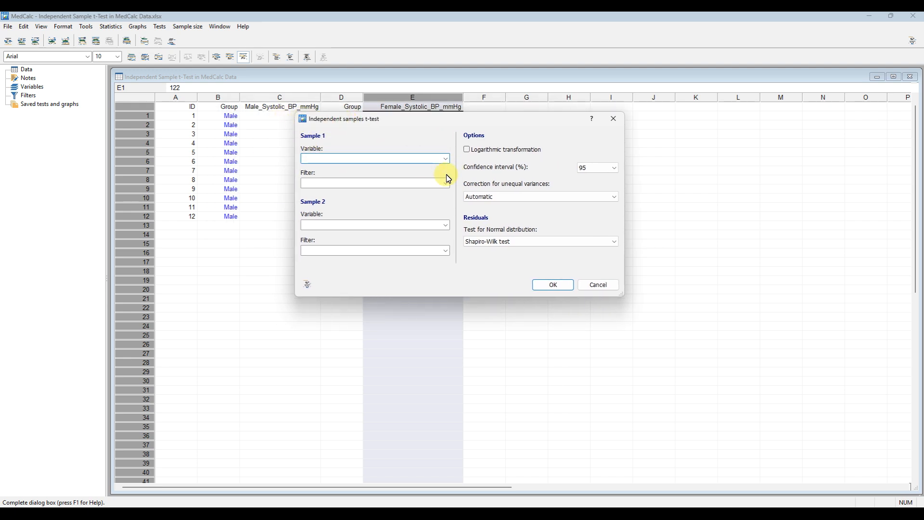
pyautogui.click(446, 161)
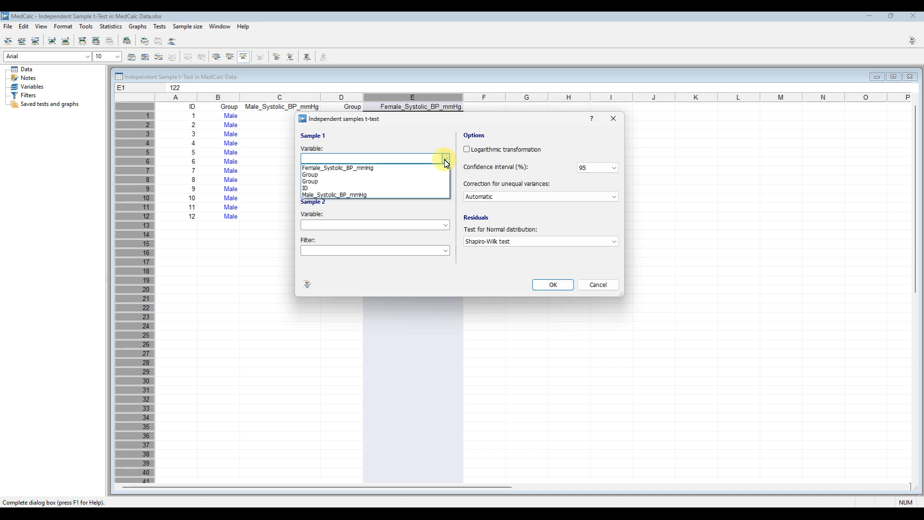
pyautogui.click(356, 195)
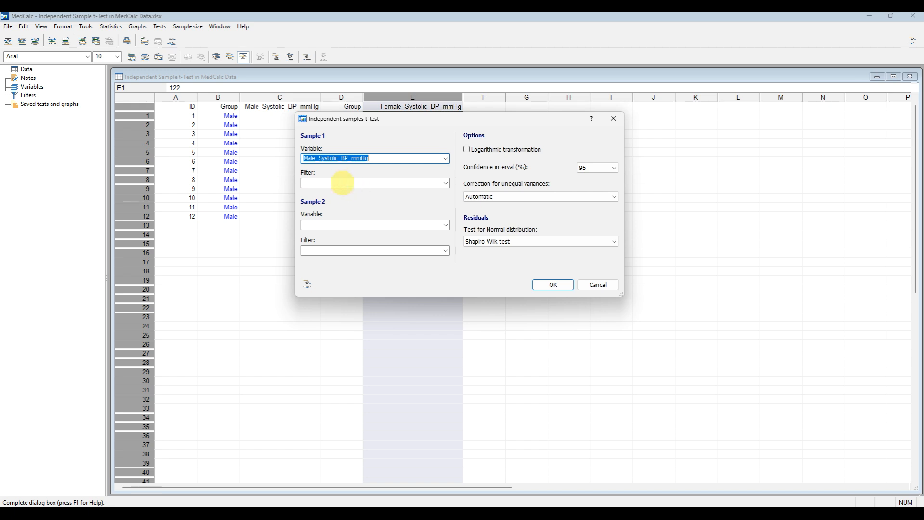
pyautogui.click(444, 226)
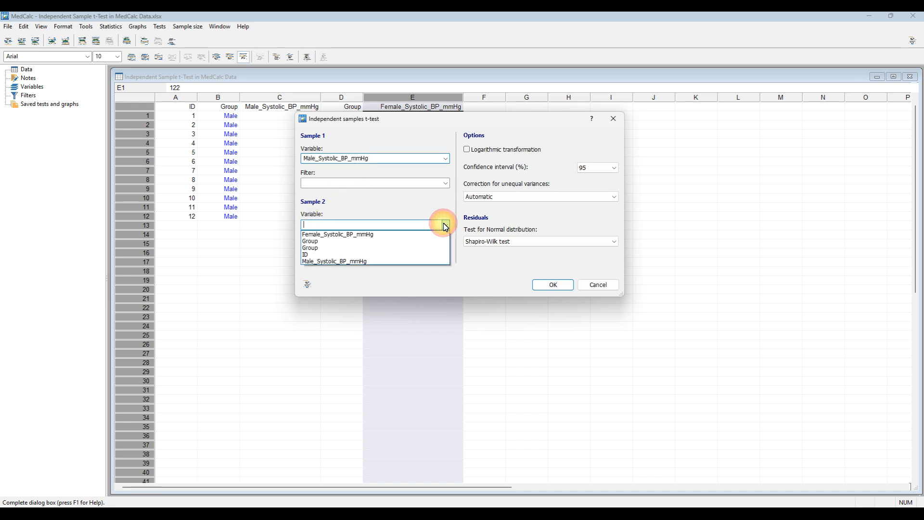
pyautogui.click(353, 234)
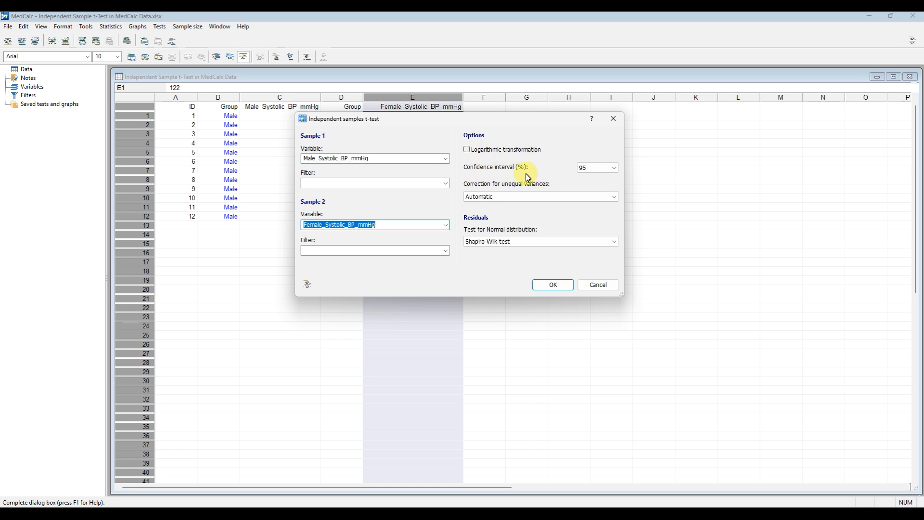
# Run the t-test with a 95% confidence interval, automatic correction for unequal variances and the Shapiro-Wilk test for normal distribution
pyautogui.click(614, 169)
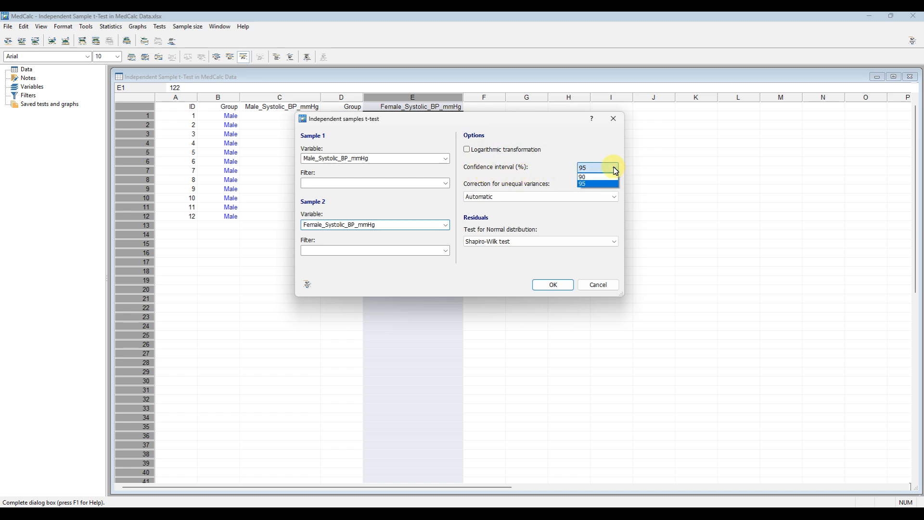
pyautogui.click(594, 185)
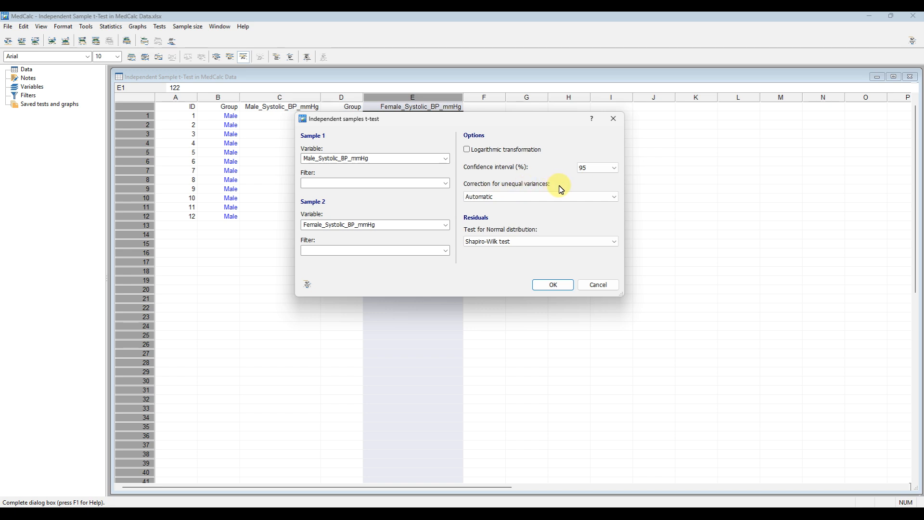
pyautogui.click(547, 197)
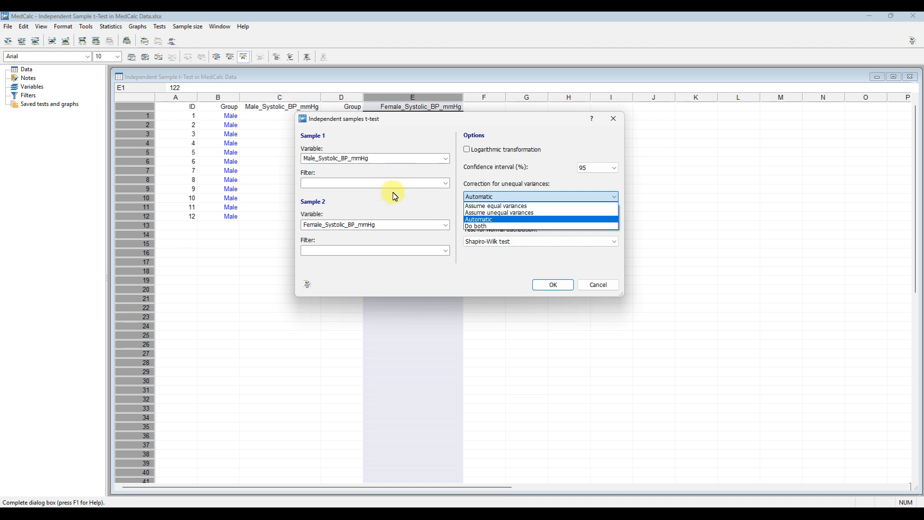
pyautogui.click(489, 222)
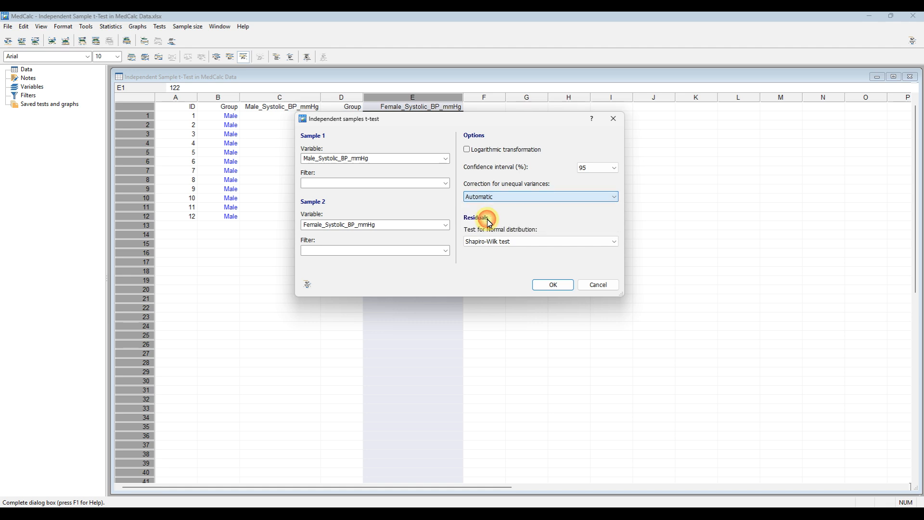
pyautogui.click(501, 246)
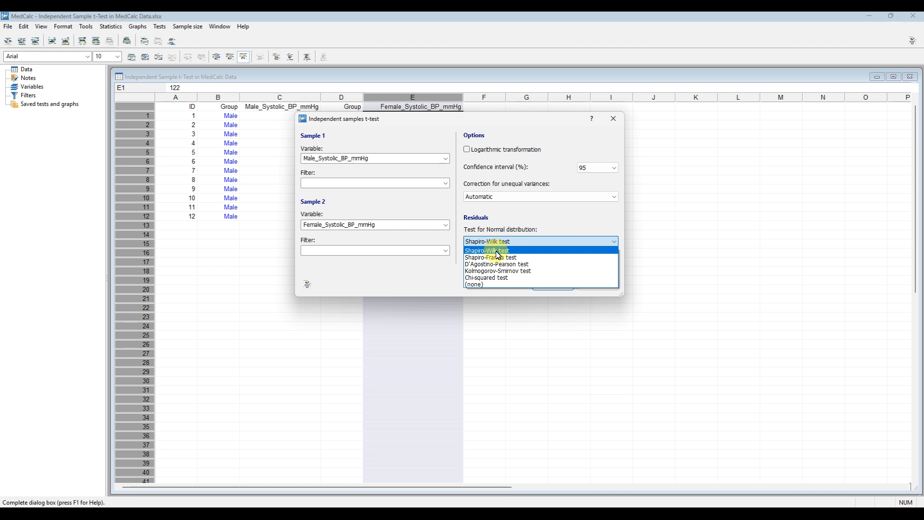
pyautogui.click(496, 251)
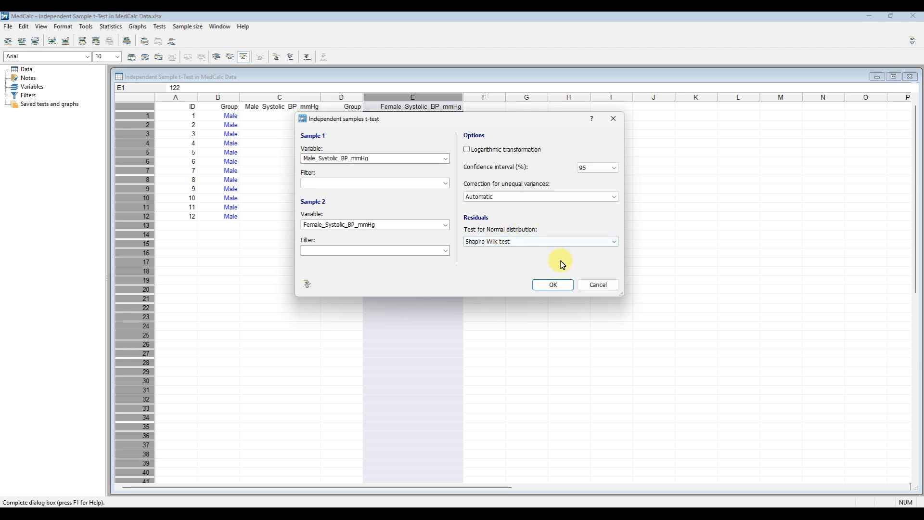
pyautogui.click(553, 284)
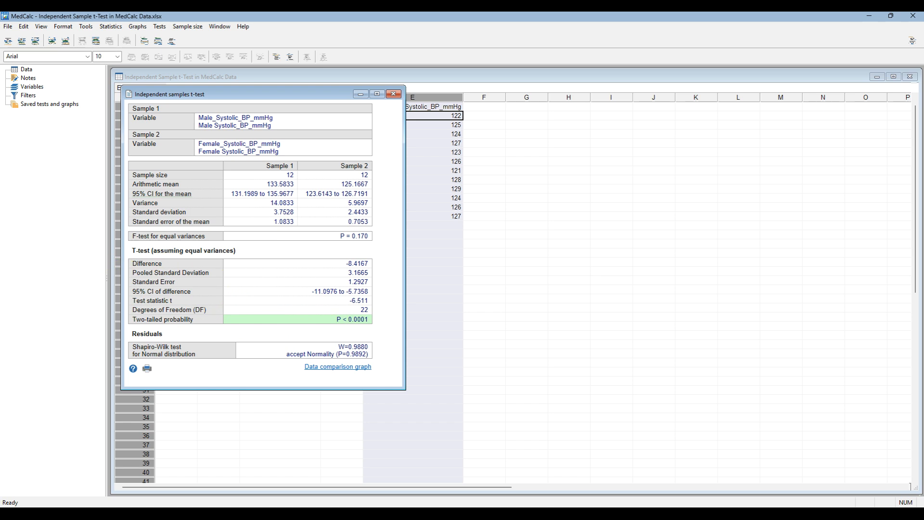
# Create a data comparison graph of the two samples with bars for means and 95% CI for mean error bars
pyautogui.click(345, 373)
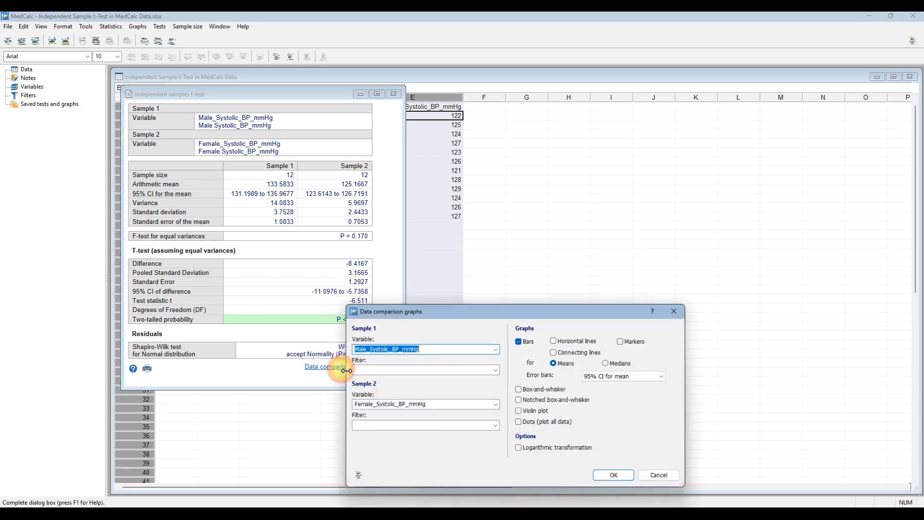
pyautogui.moveTo(437, 249); pyautogui.dragTo(443, 195)
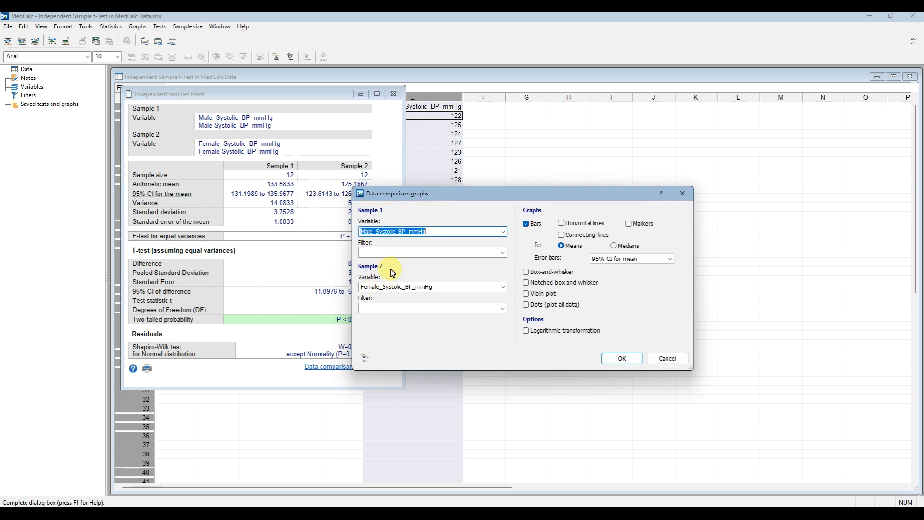
pyautogui.click(561, 224)
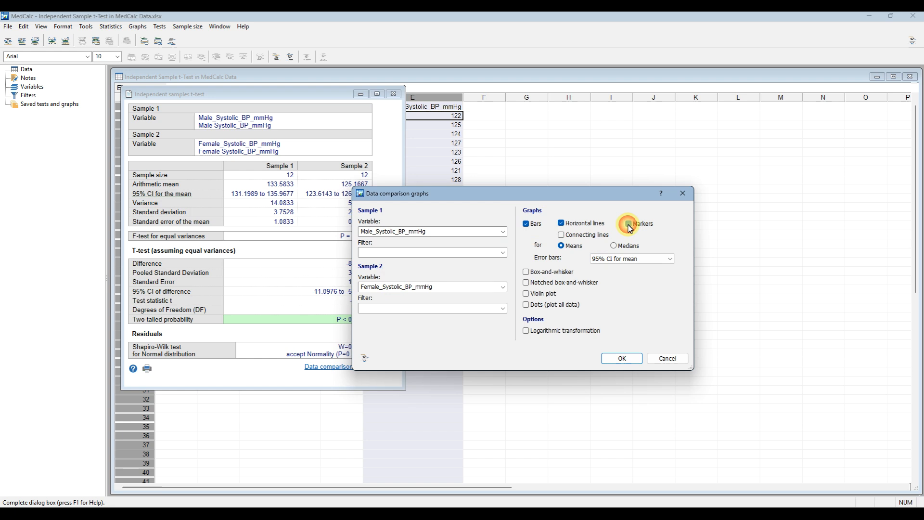
pyautogui.click(561, 223)
pyautogui.click(632, 264)
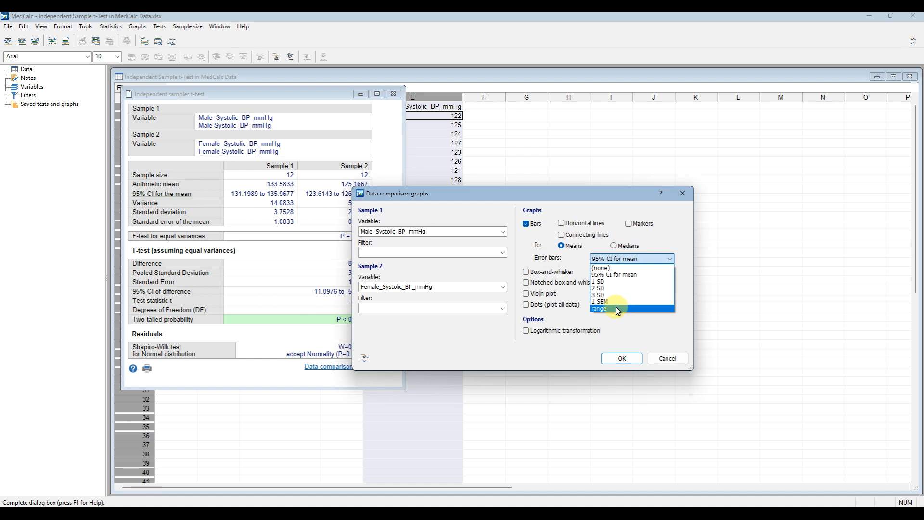
pyautogui.click(613, 277)
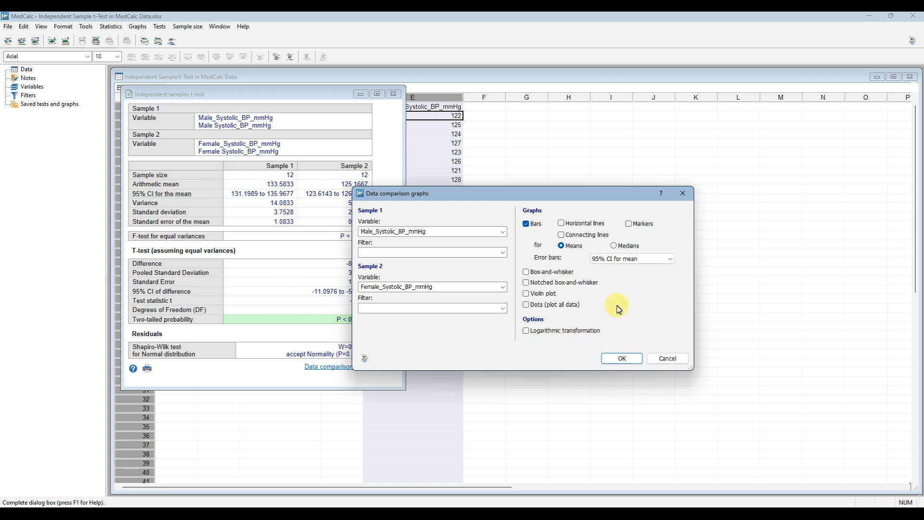
pyautogui.click(621, 360)
pyautogui.moveTo(219, 112); pyautogui.dragTo(403, 123)
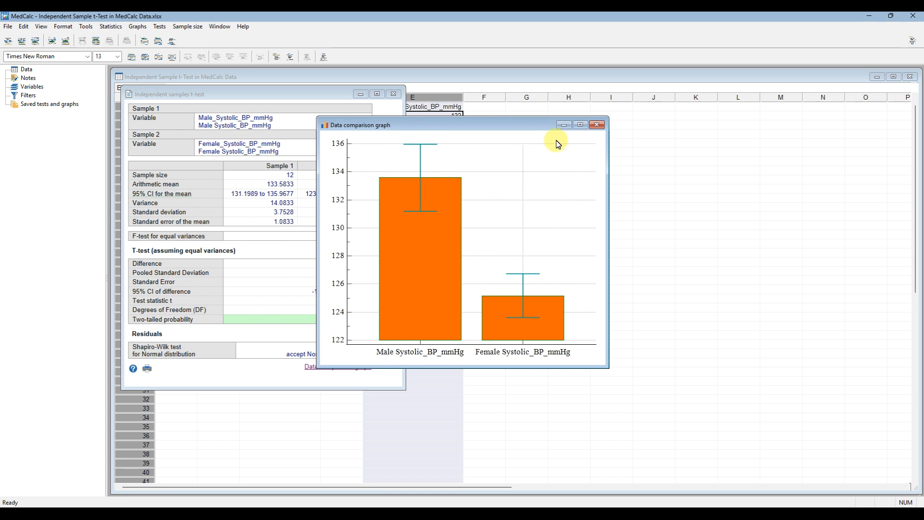
# Format the graph's bars with a thicker black border
pyautogui.rightClick(511, 176)
pyautogui.click(530, 179)
pyautogui.rightClick(452, 212)
pyautogui.click(481, 218)
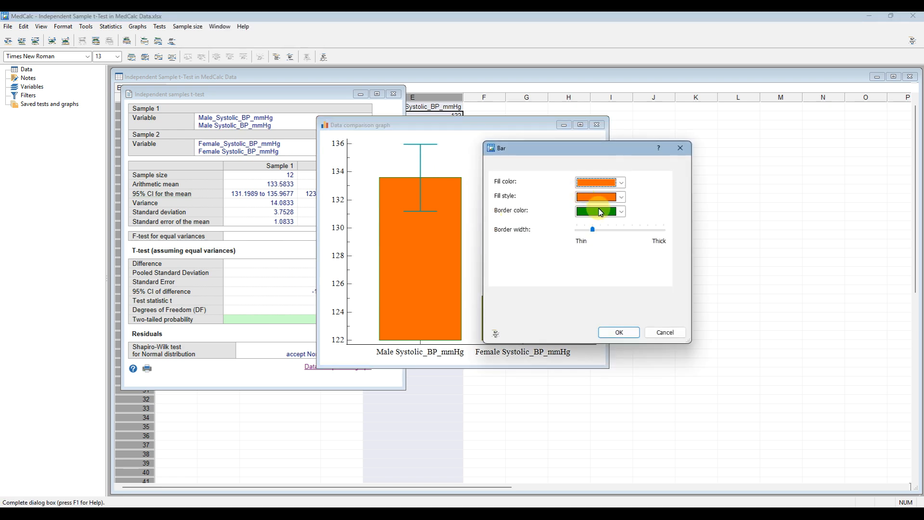
pyautogui.click(622, 212)
pyautogui.click(588, 227)
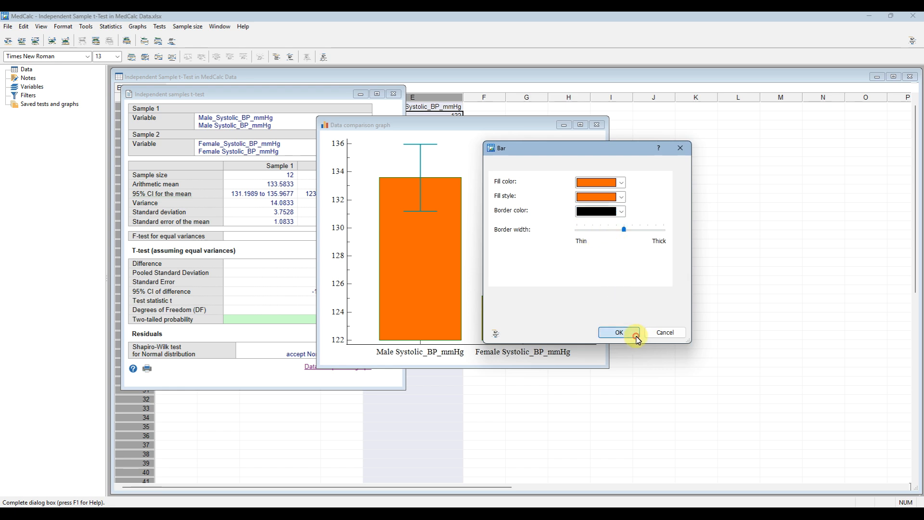
pyautogui.click(619, 332)
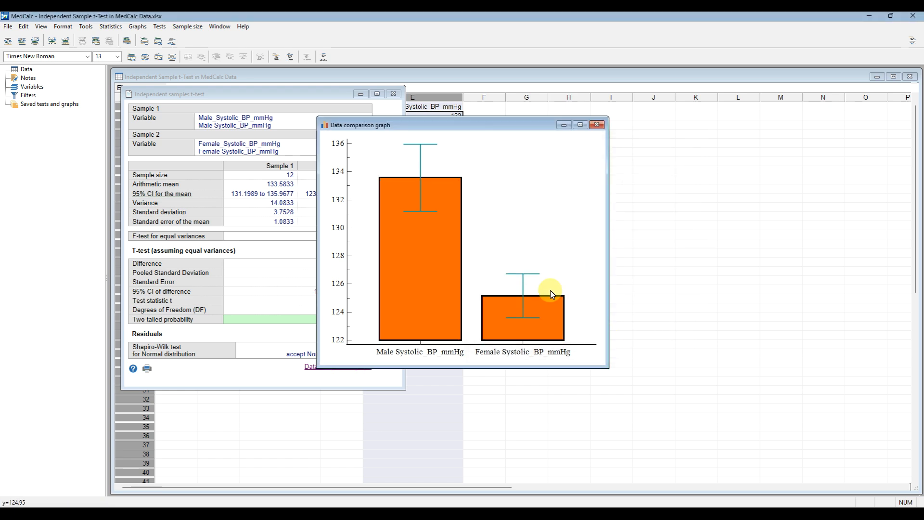
# Change the color of the graph's error bars to black
pyautogui.rightClick(421, 155)
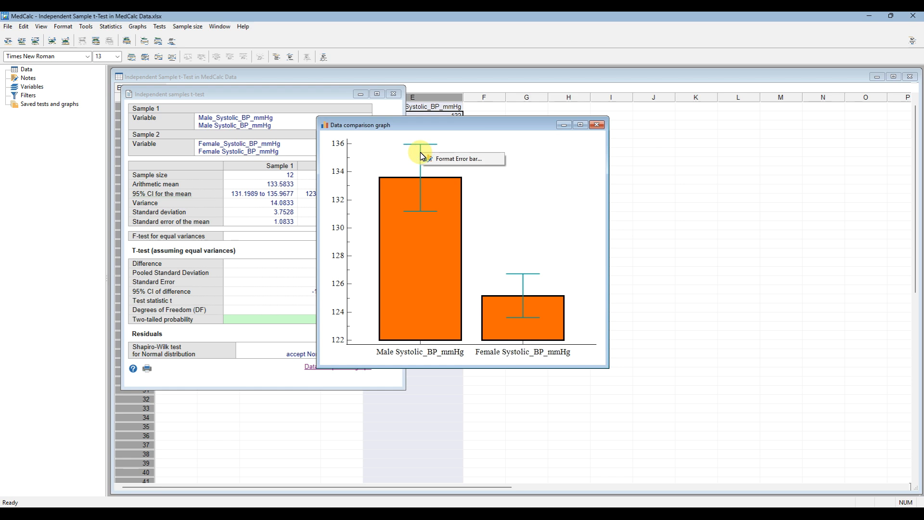
pyautogui.click(456, 158)
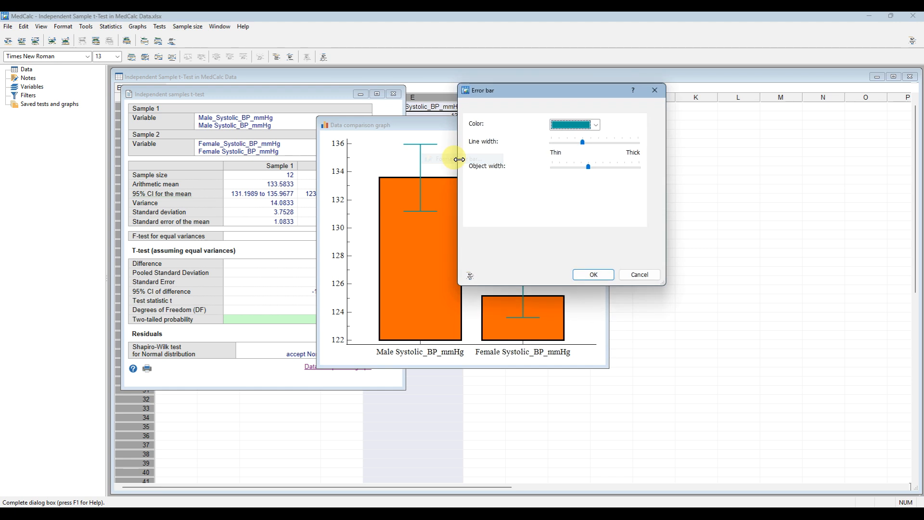
pyautogui.click(597, 125)
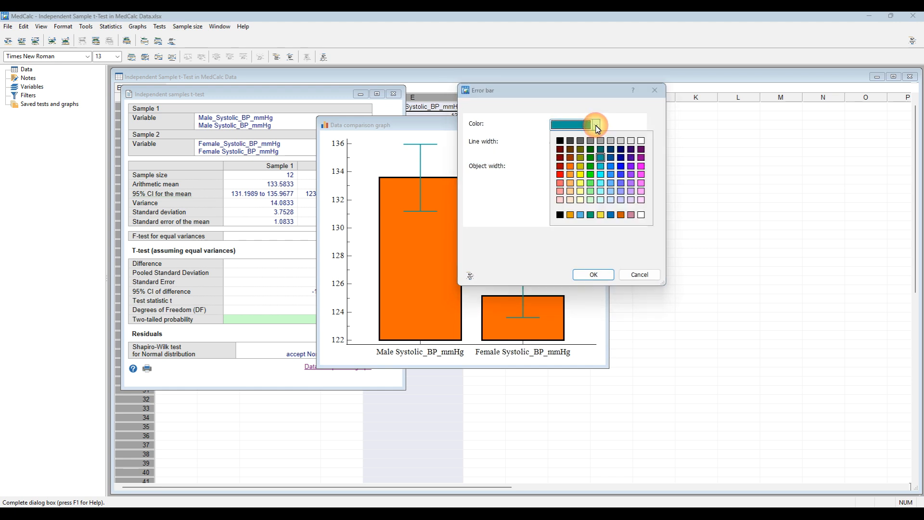
pyautogui.click(560, 141)
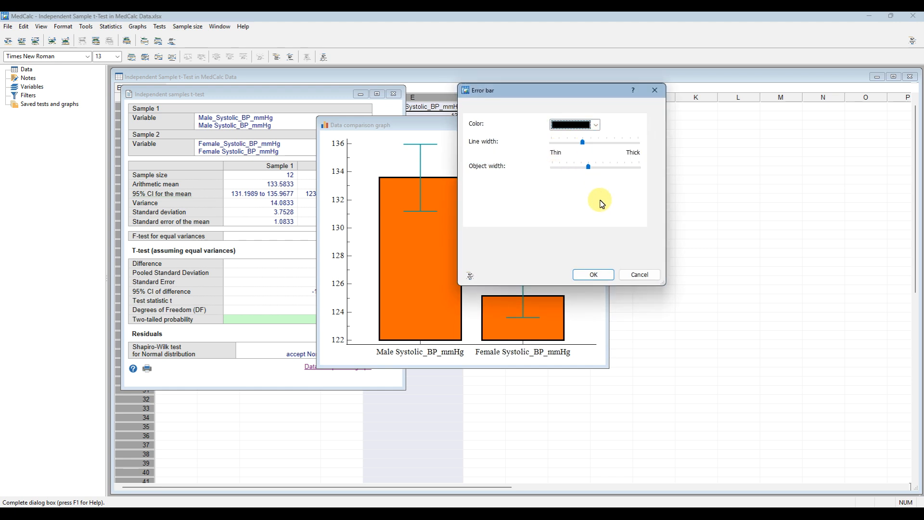
pyautogui.click(597, 275)
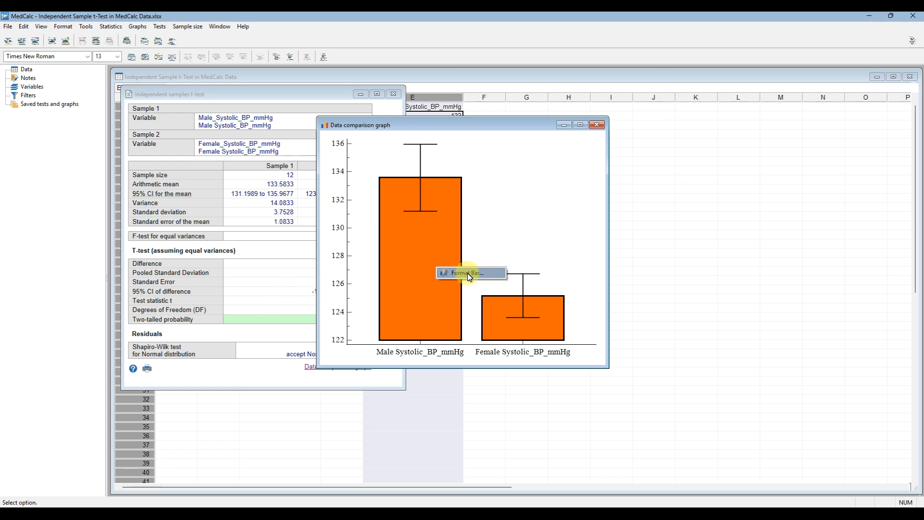
# Change the bars' fill color to green and move the graph window clear of the t-test results
pyautogui.doubleClick(453, 269)
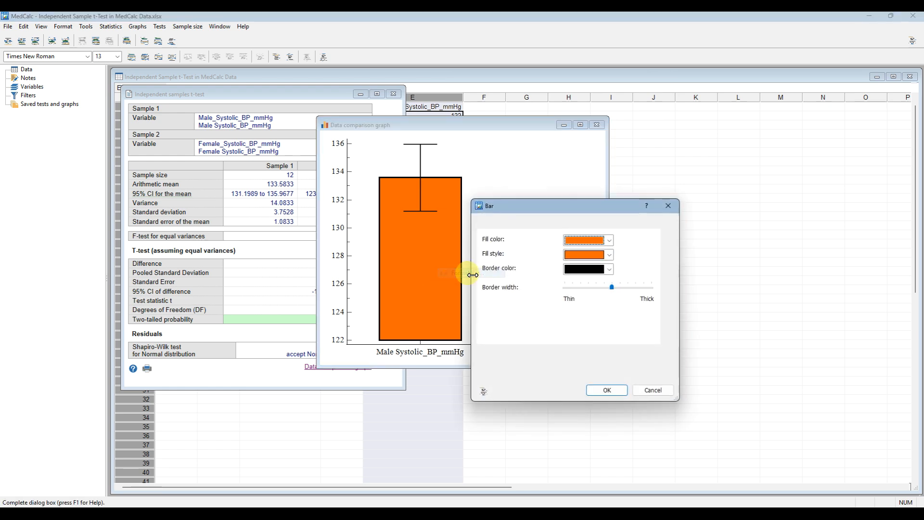
pyautogui.click(610, 240)
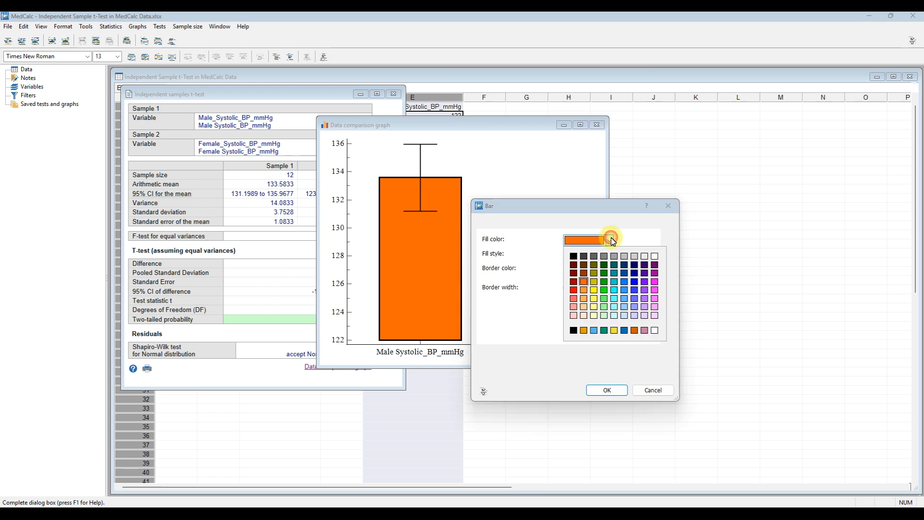
pyautogui.click(605, 281)
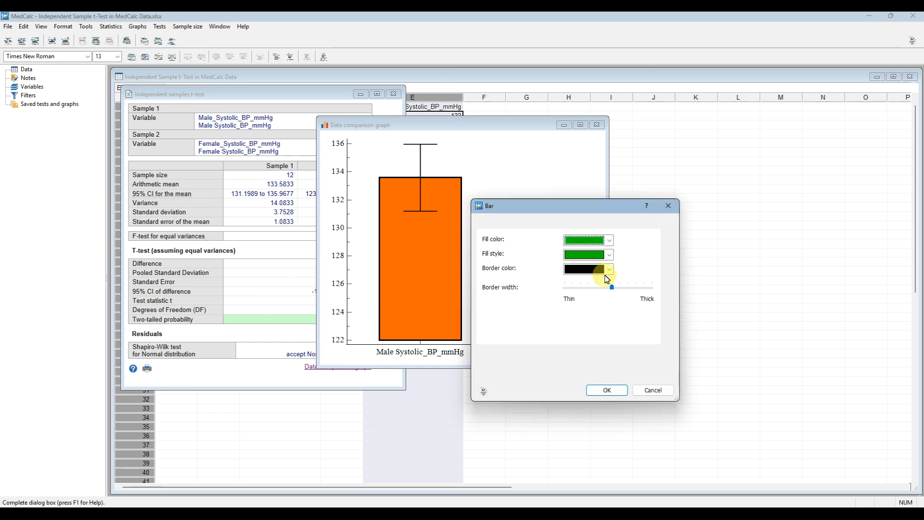
pyautogui.click(607, 389)
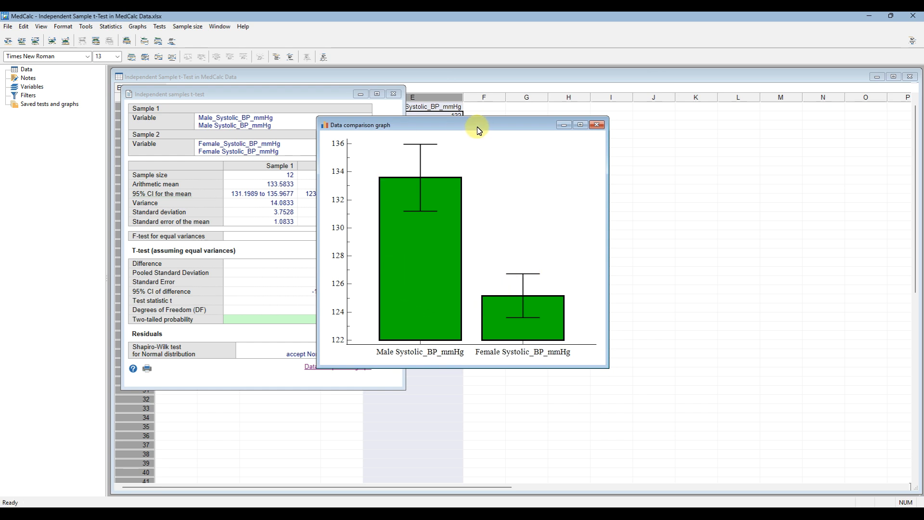
pyautogui.moveTo(481, 130); pyautogui.dragTo(534, 131)
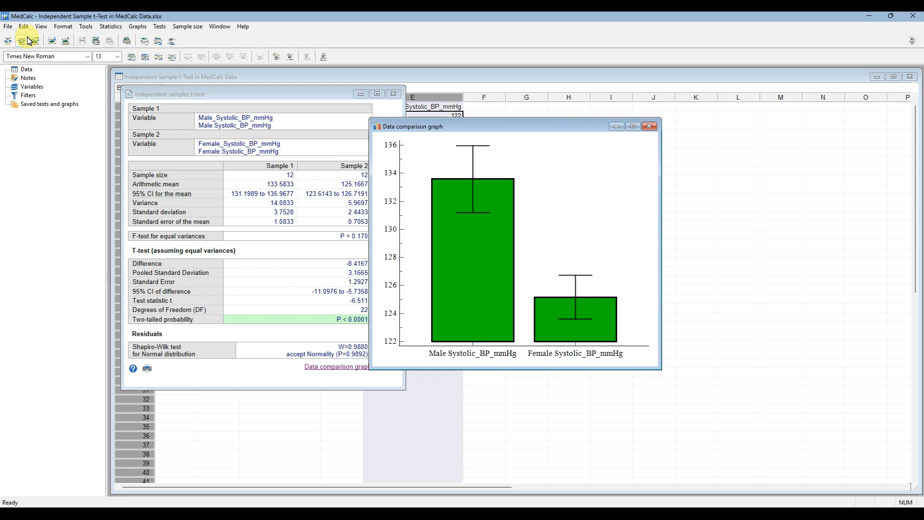